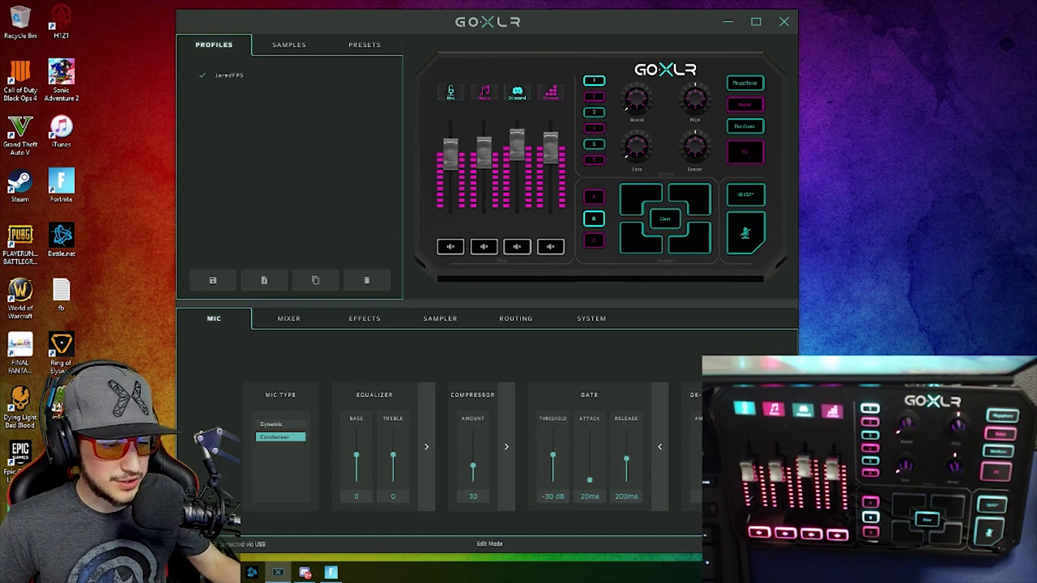
Look over the System settings and then the Lighting colour options.
left_click(592, 318)
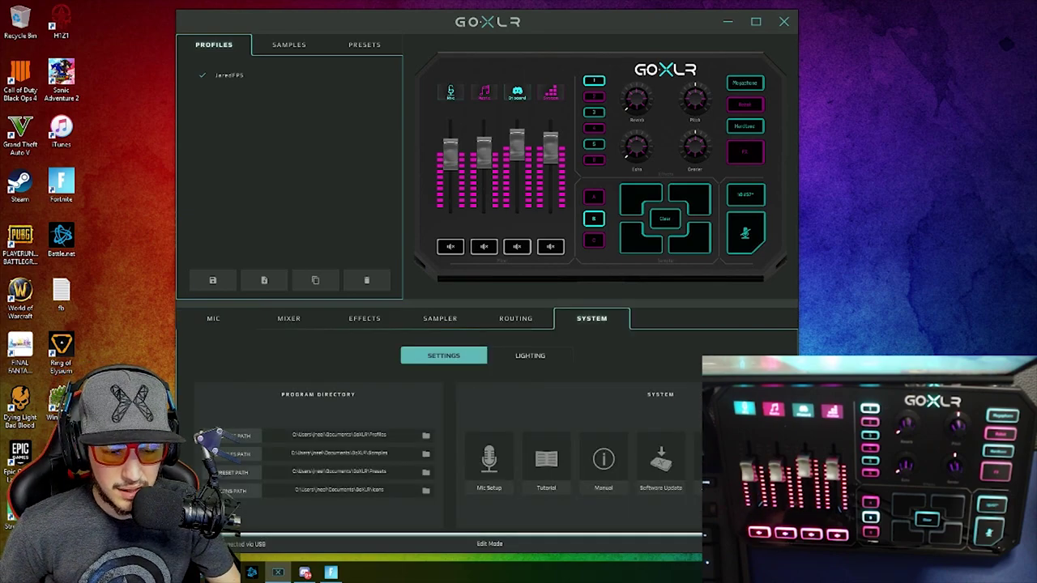
left_click(530, 355)
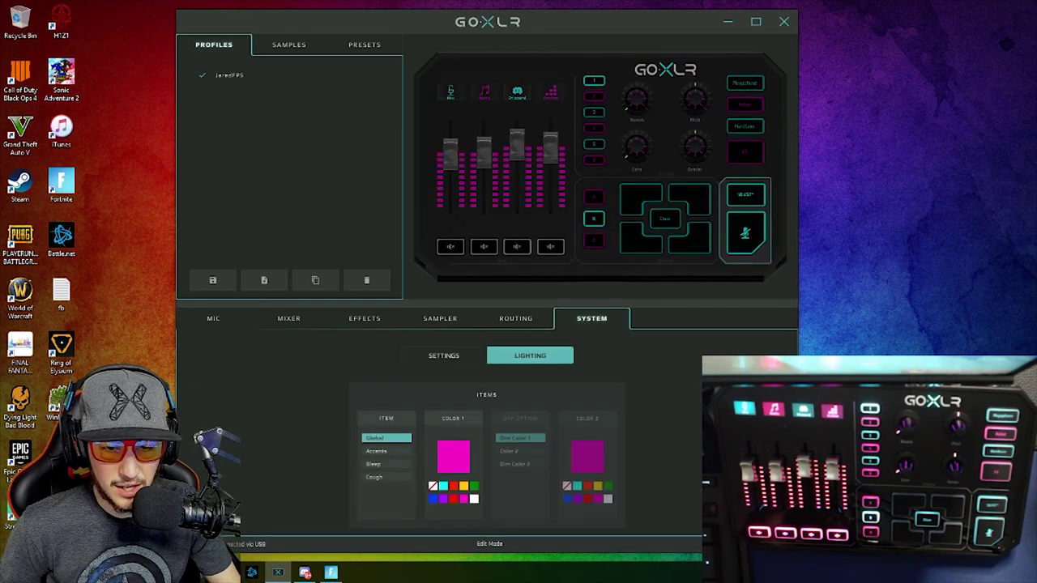
left_click(516, 317)
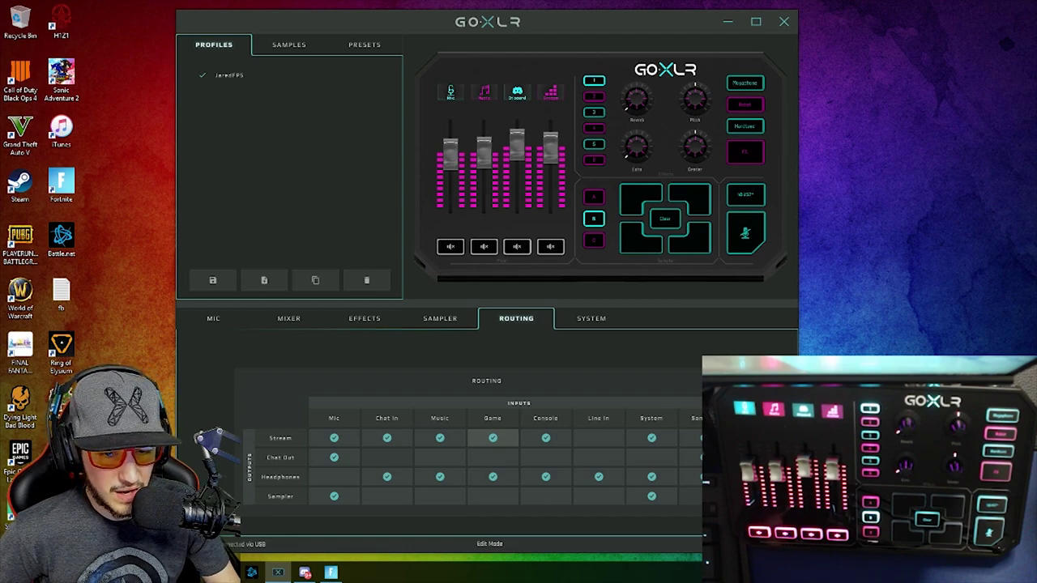
left_click(440, 437)
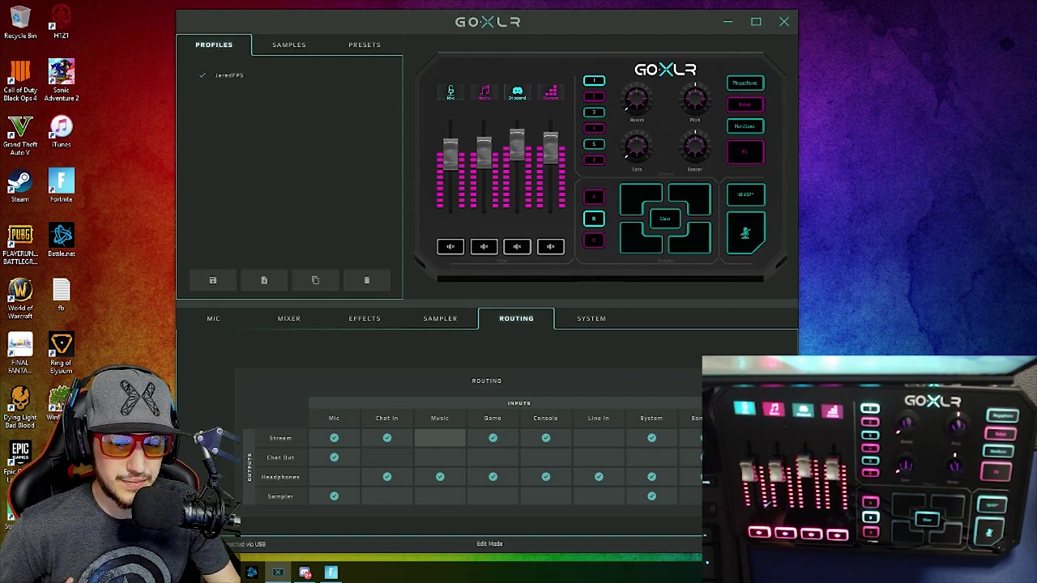
left_click(440, 438)
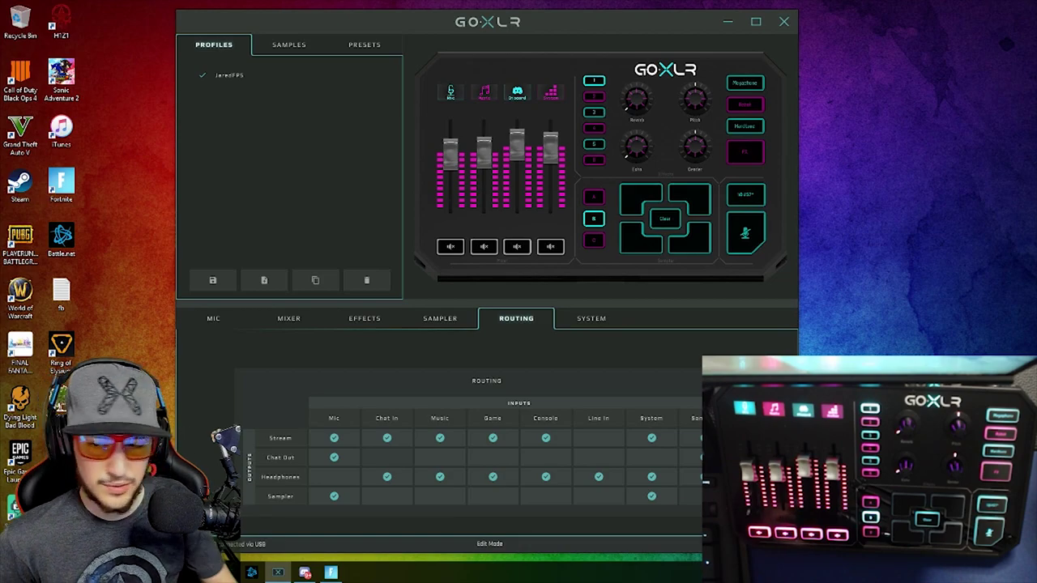
Display the effects settings listing reverb, echo and pitch styles with their amounts.
mouse_move(20, 292)
left_mouse_down()
mouse_move(32, 91)
mouse_move(24, 24)
left_mouse_up()
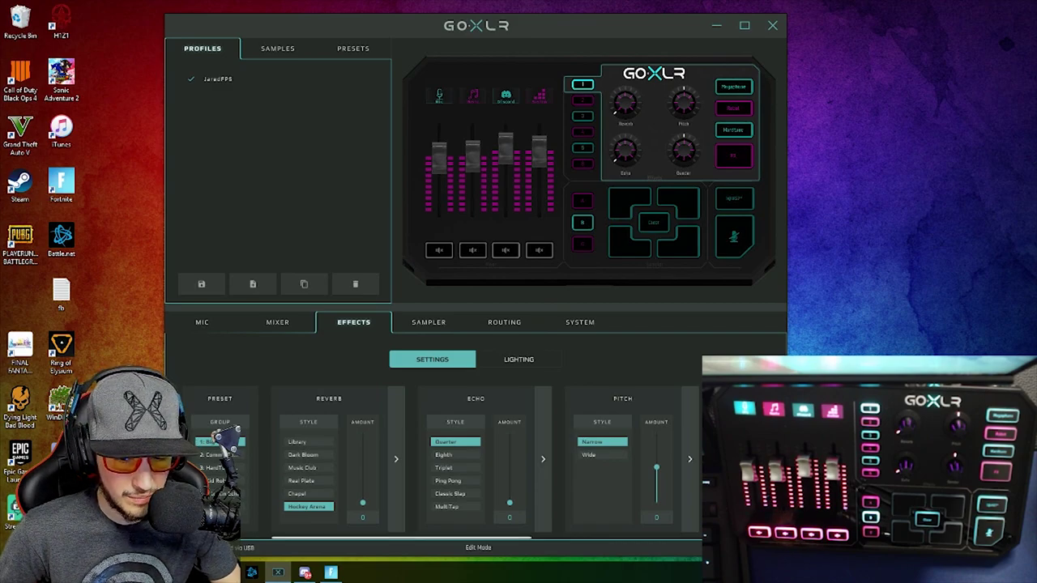
scroll(485, 459, "right", 2)
scroll(484, 459, "right", 2)
scroll(484, 459, "right", 2)
scroll(485, 460, "right", 2)
scroll(484, 460, "right", 1)
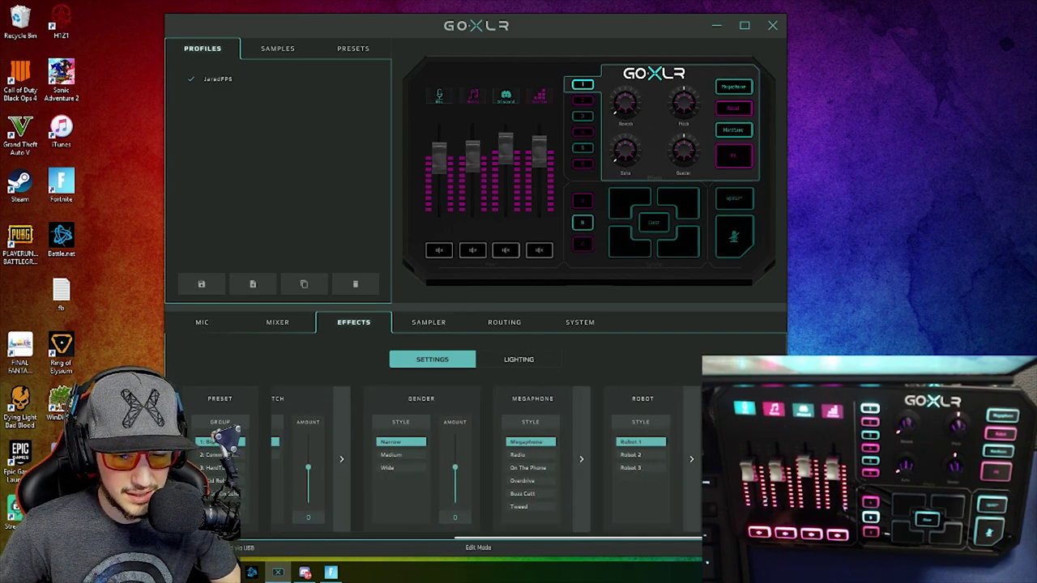
scroll(485, 459, "right", 1)
scroll(485, 460, "right", 2)
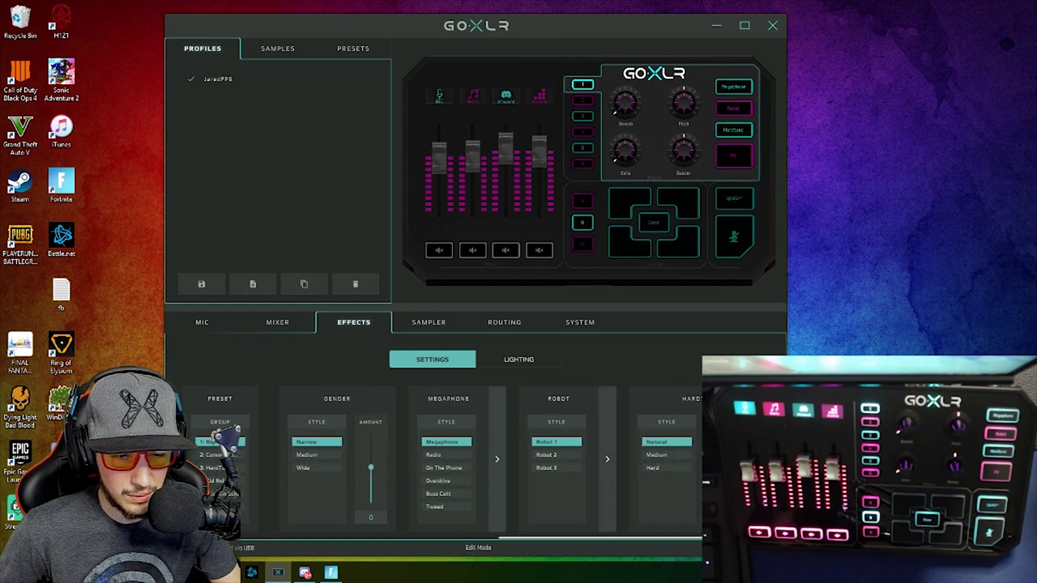
scroll(485, 460, "right", 1)
scroll(484, 459, "left", 2)
scroll(485, 459, "left", 4)
scroll(484, 460, "left", 6)
scroll(485, 459, "left", 4)
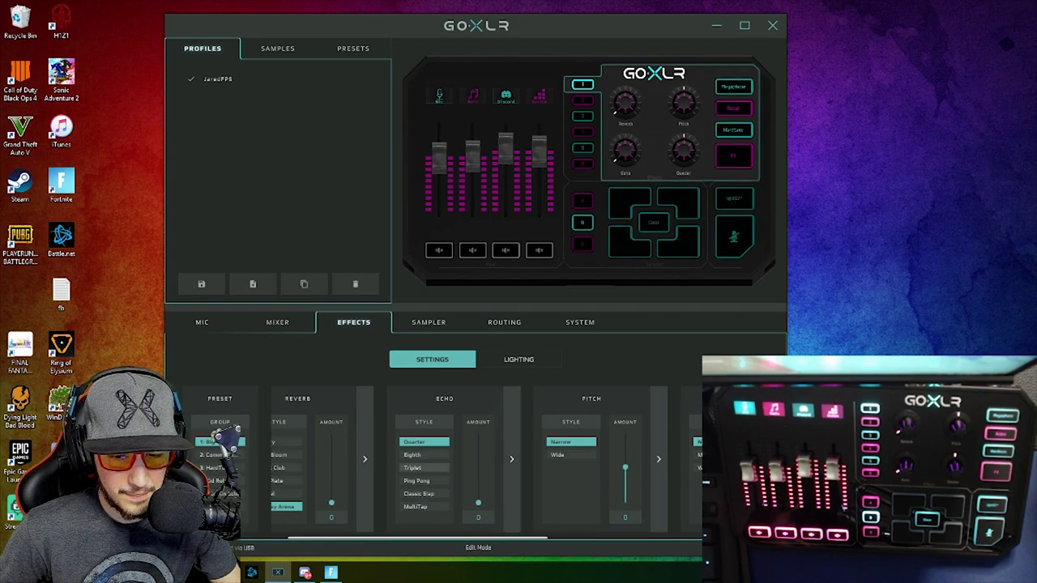
scroll(485, 459, "left", 1)
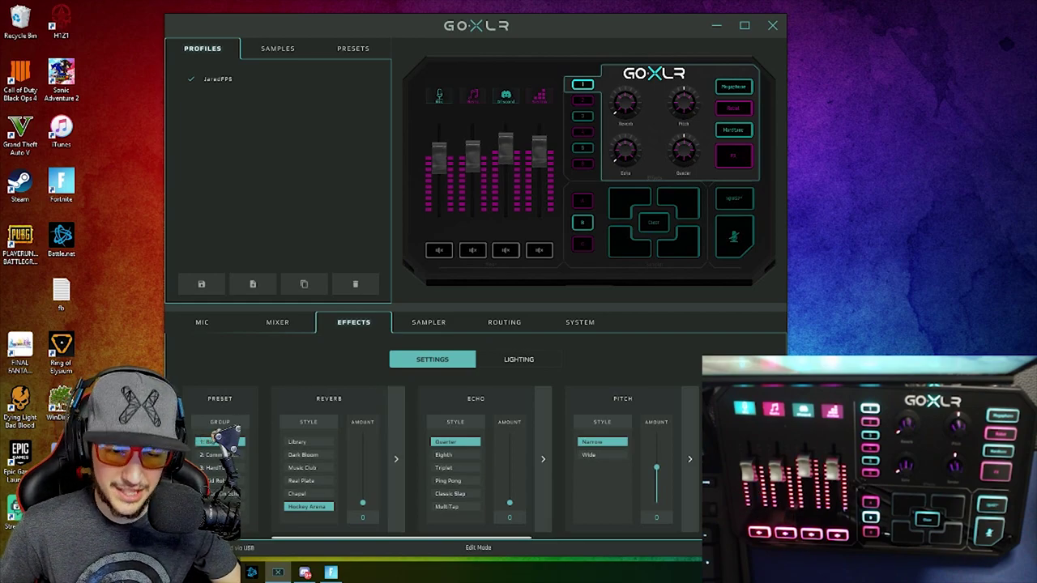
Check the Mic settings, then return to the routing grid with all routes still checked.
left_click(202, 321)
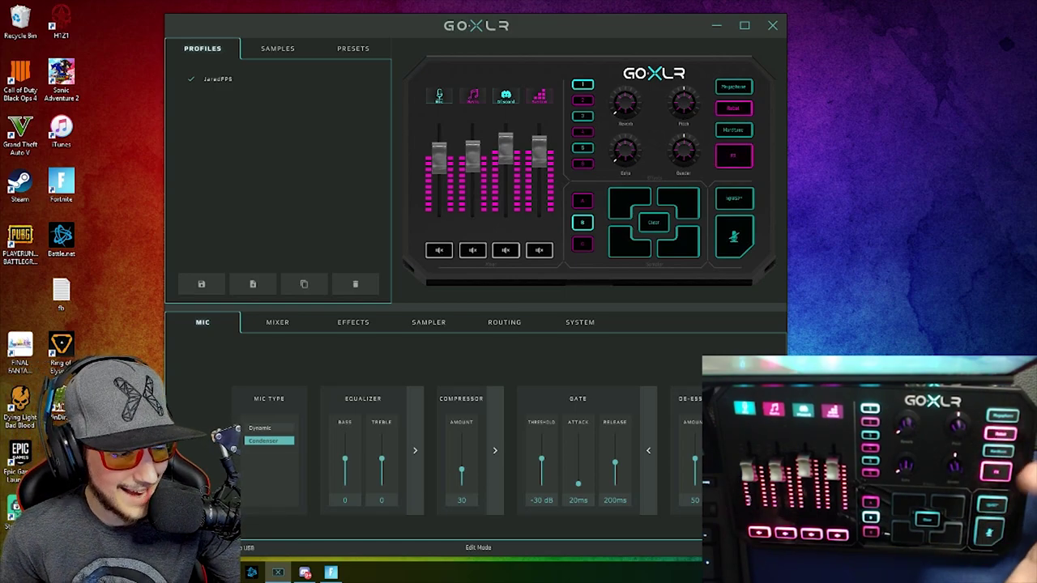
left_click(504, 322)
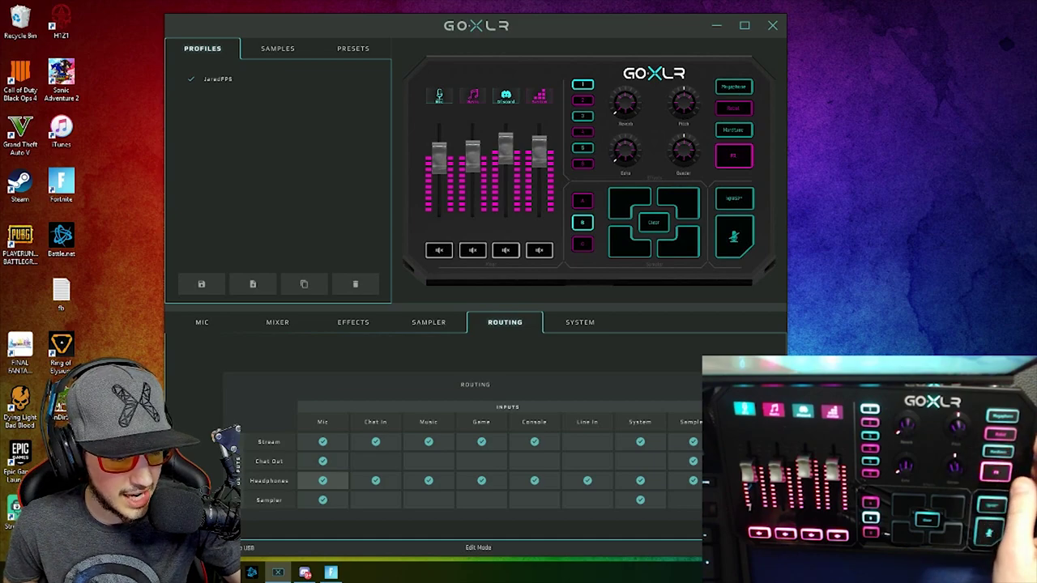
View the Mixer levels, then the effects page showing pitch, gender and megaphone styles.
left_click(486, 178)
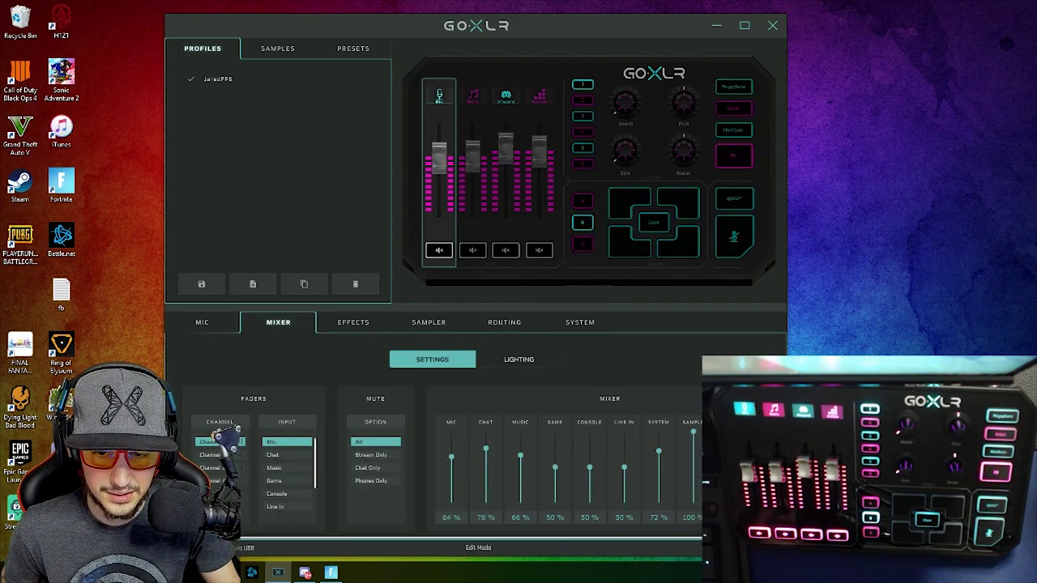
left_click(664, 121)
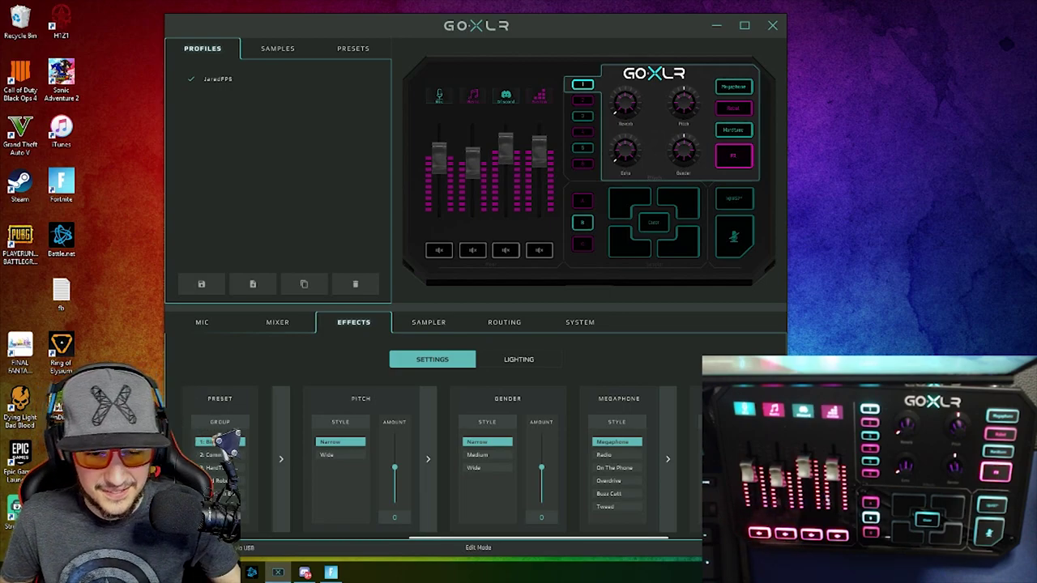
Return to the routing grid with the same input-to-output routes checked.
left_click(504, 322)
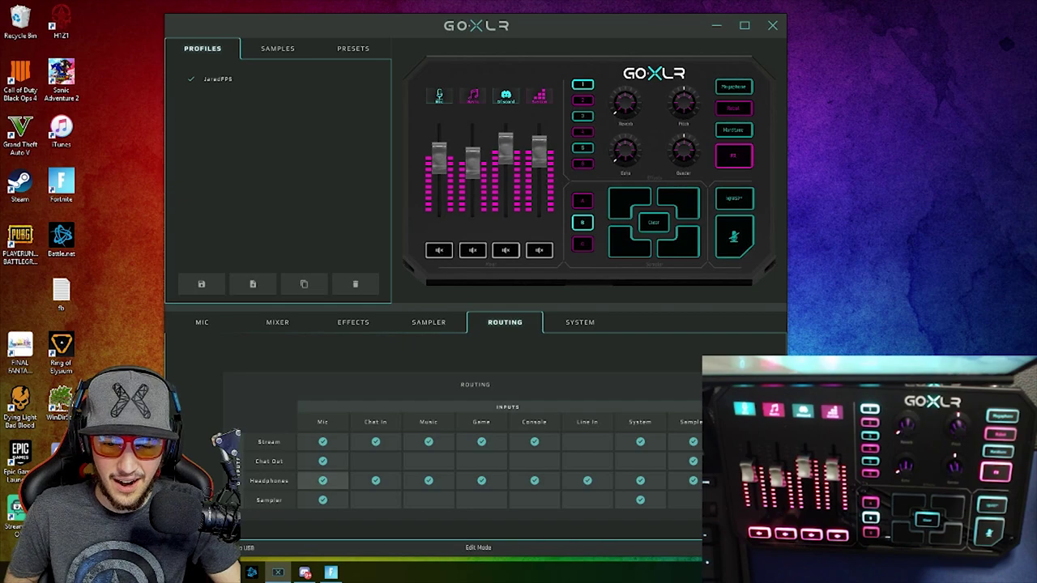